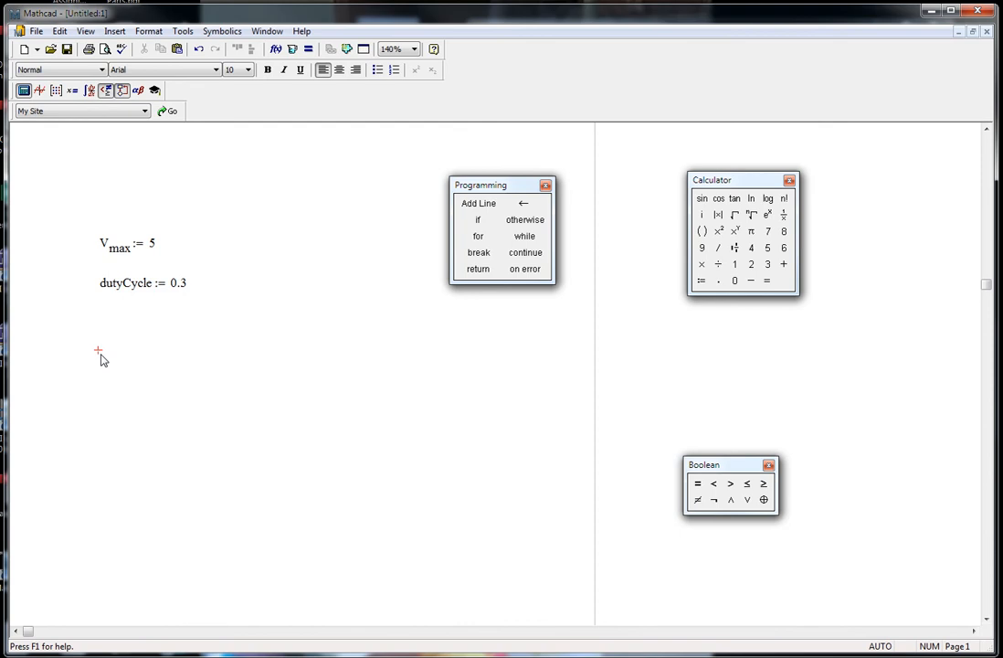
# Start the definition of a function V(t) below dutyCycle as a two-line program
pyautogui.write('V')
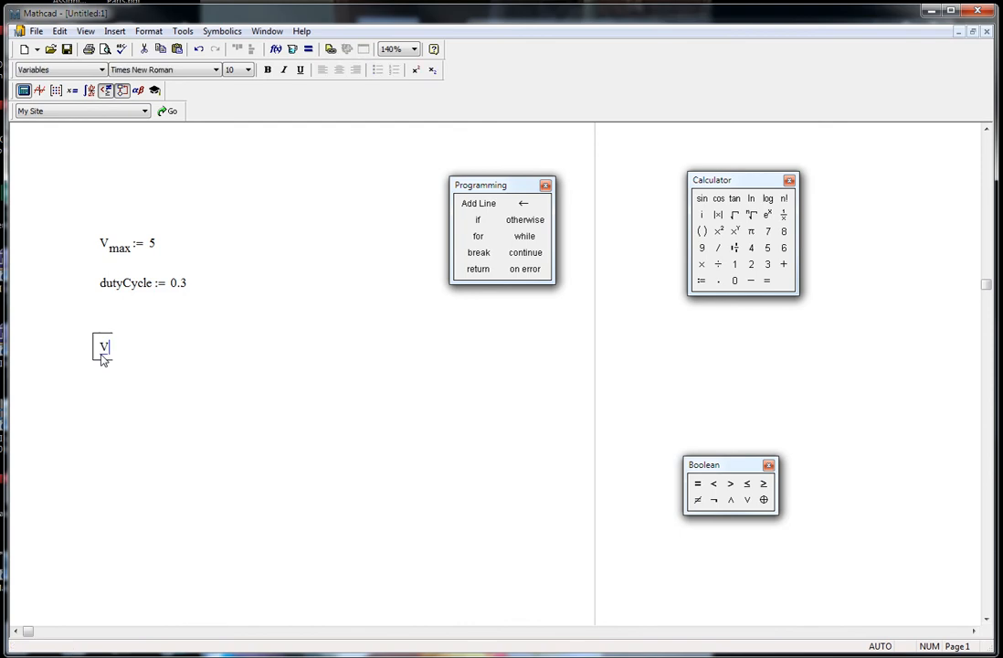
pyautogui.write('(t) ')
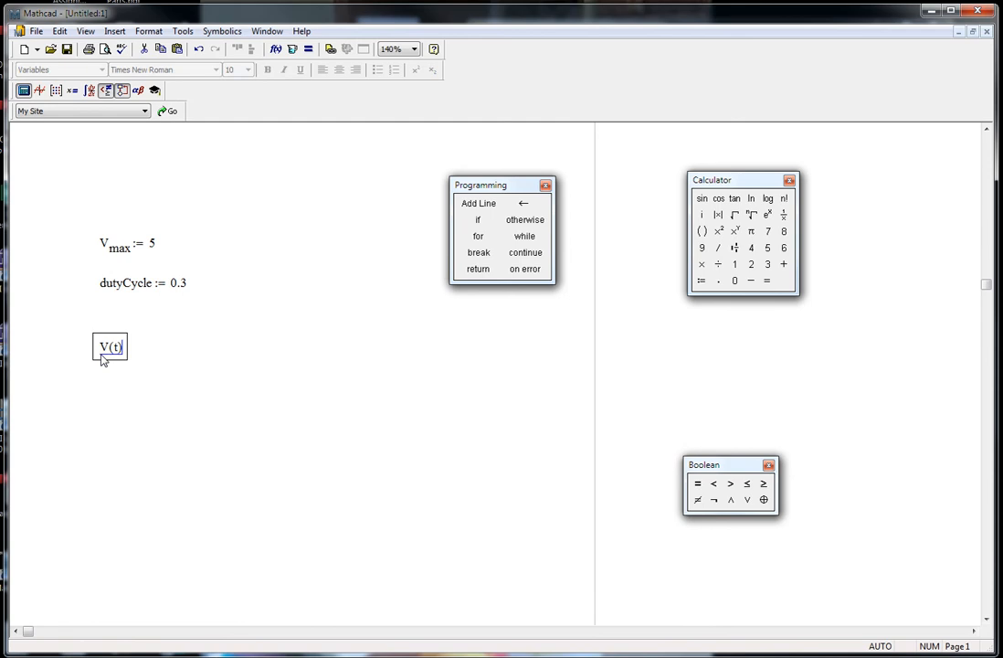
pyautogui.write(':=')
pyautogui.click(485, 204)
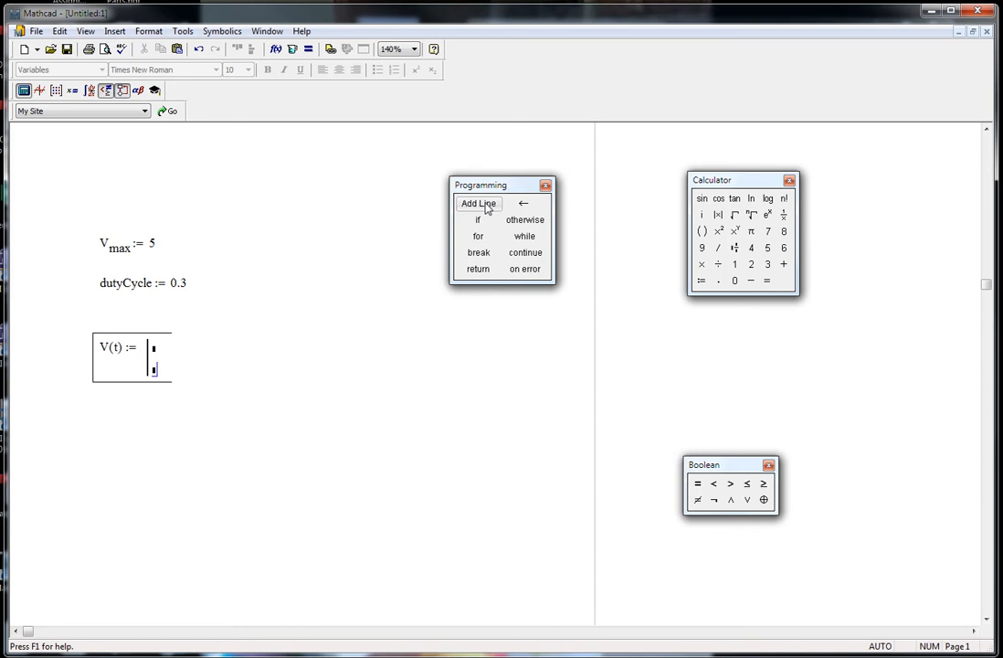
pyautogui.click(154, 350)
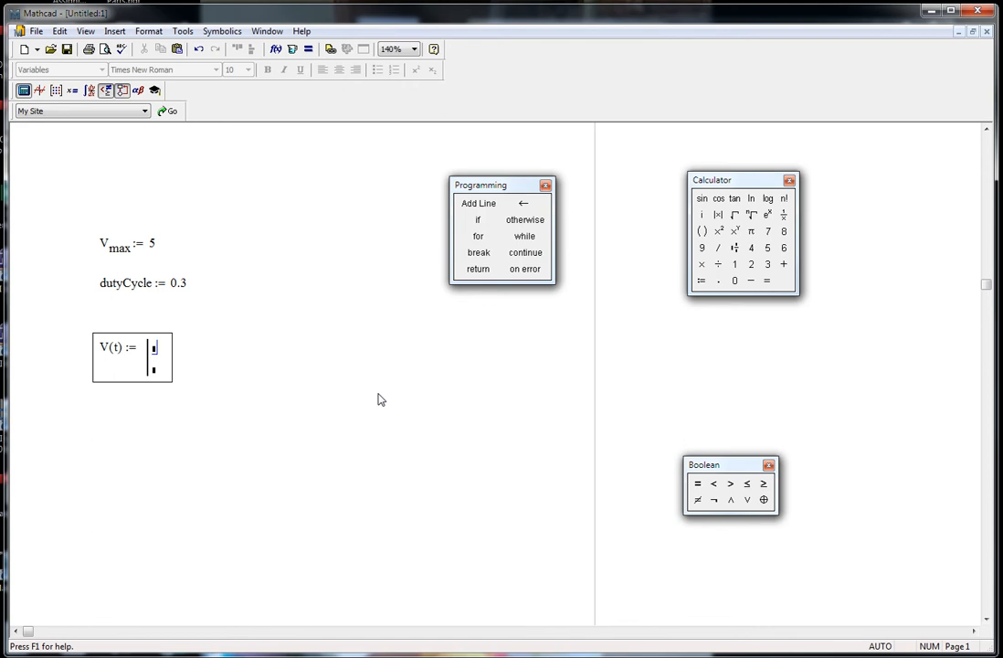
# Enter V with the literal subscript max on the program's first line and attach an if condition
pyautogui.write('V')
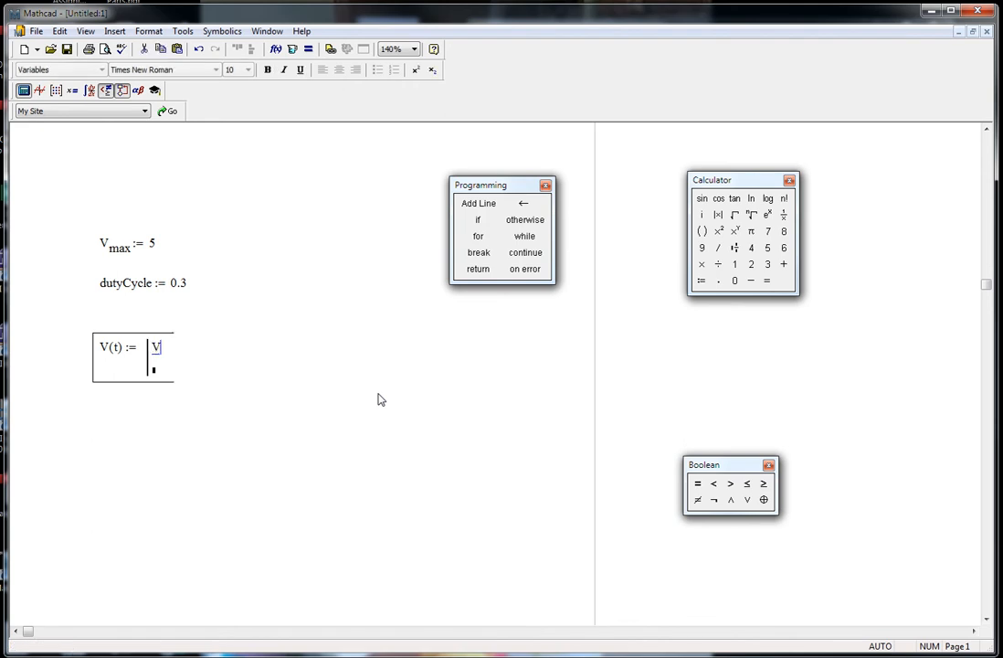
pyautogui.write('.max')
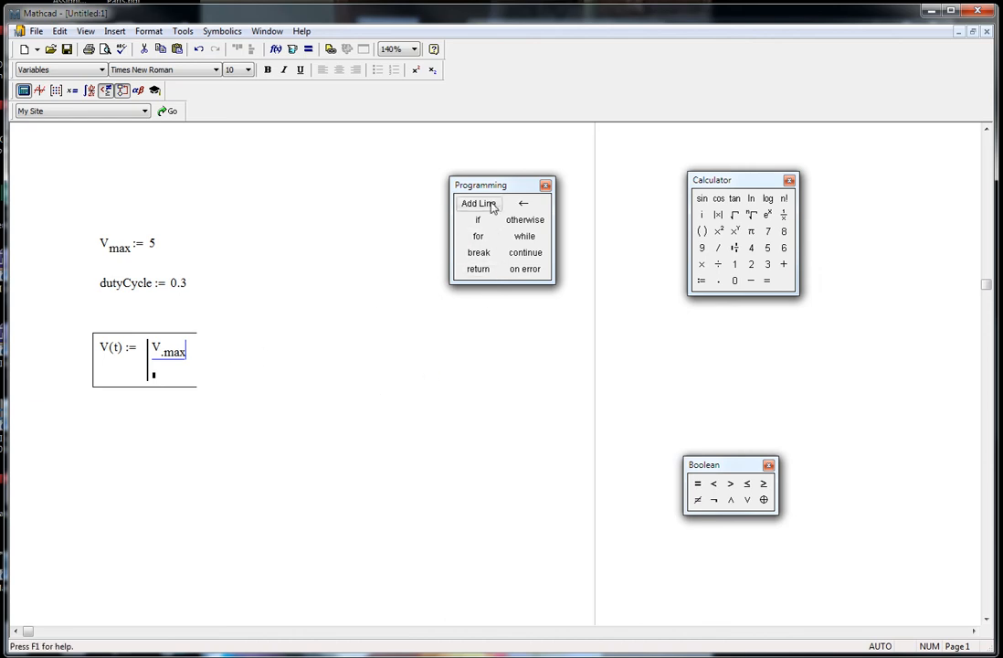
pyautogui.moveTo(495, 189); pyautogui.dragTo(485, 208)
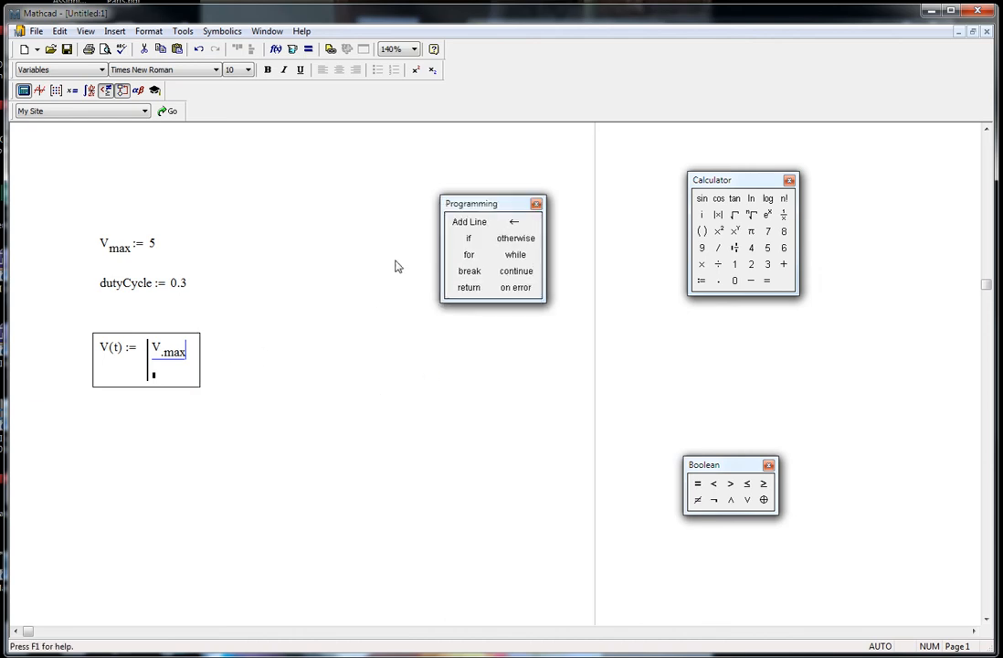
pyautogui.click(468, 239)
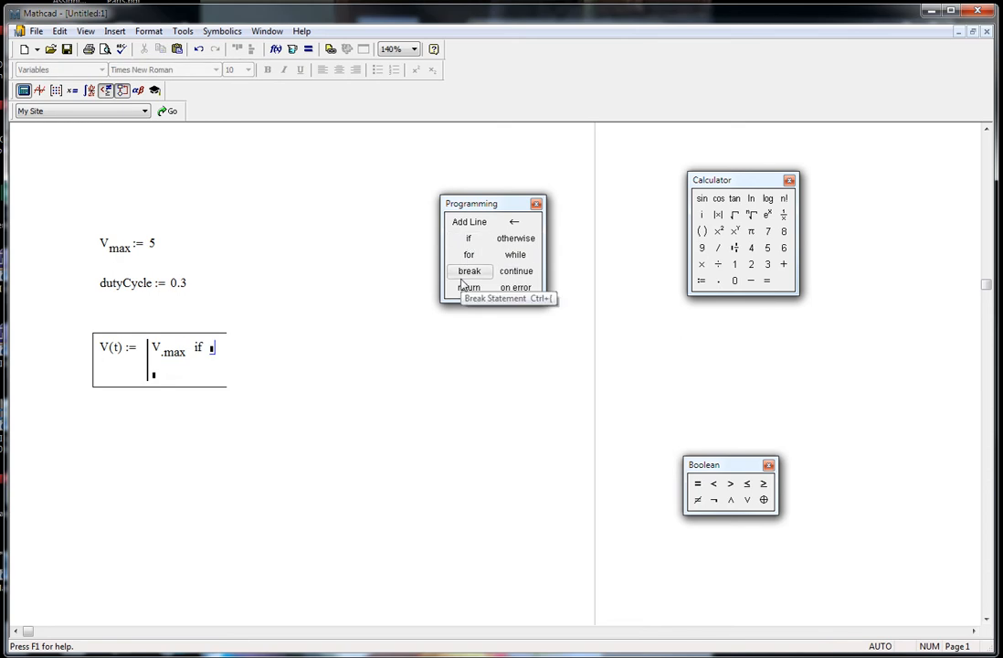
# Enter t − floor(t) < 0.3 as the if condition of the first program line
pyautogui.write('t')
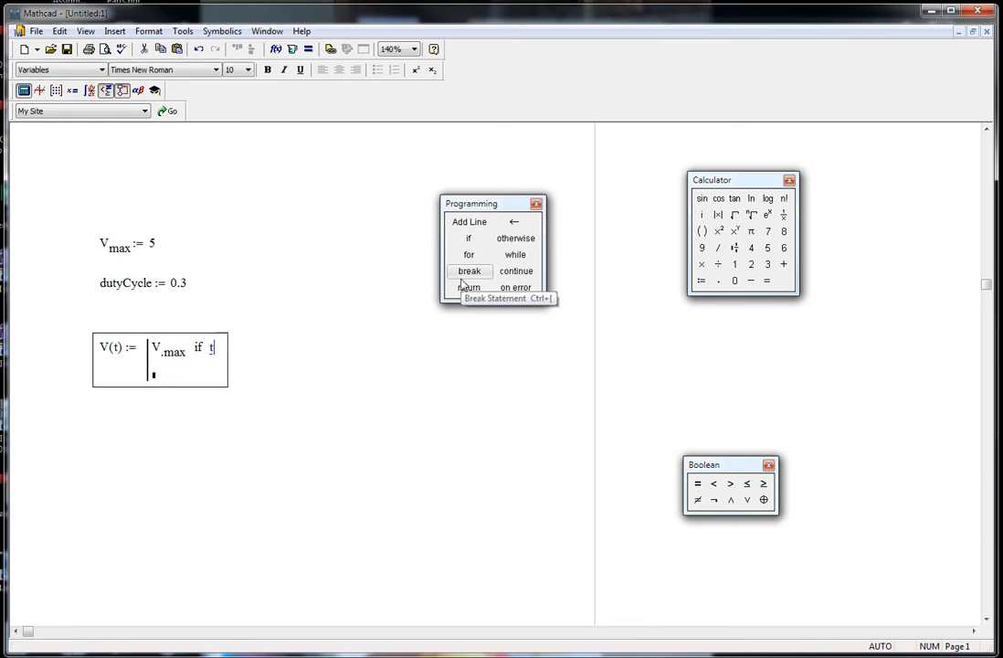
pyautogui.write('-')
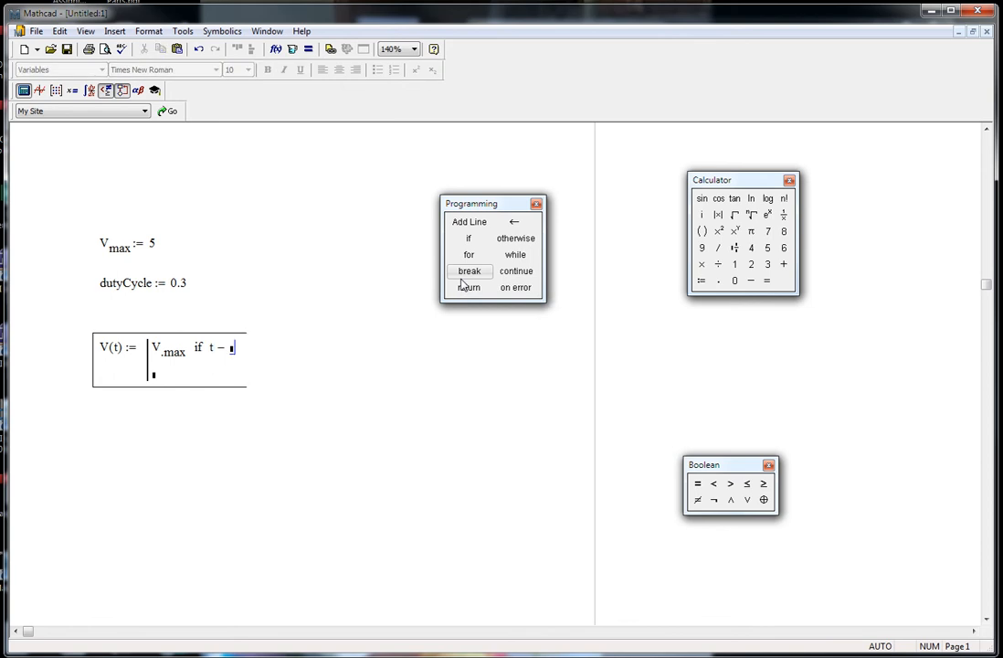
pyautogui.write('floor')
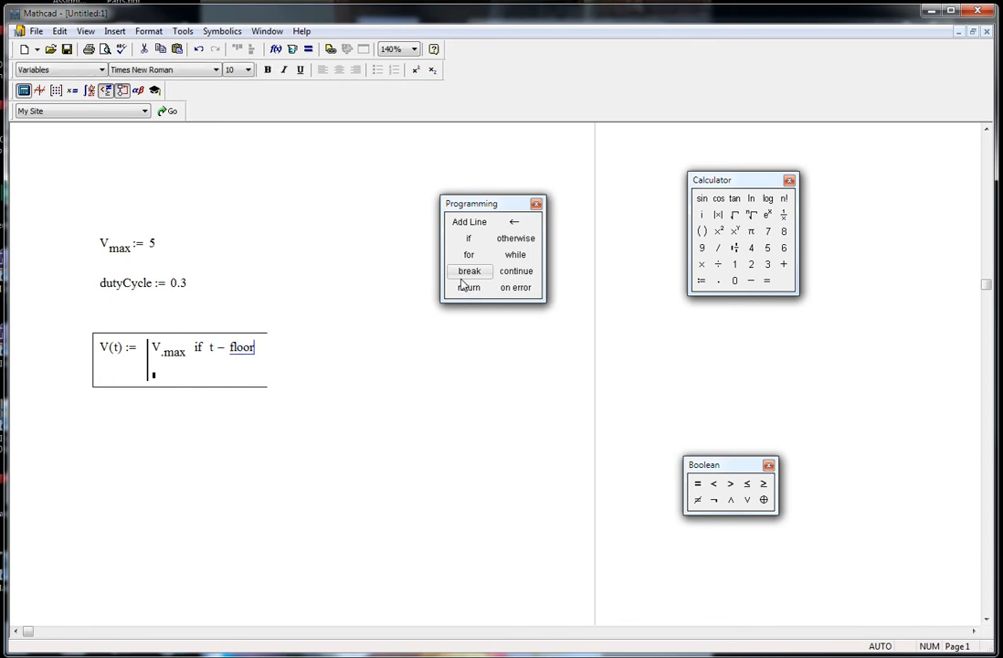
pyautogui.write('(t)')
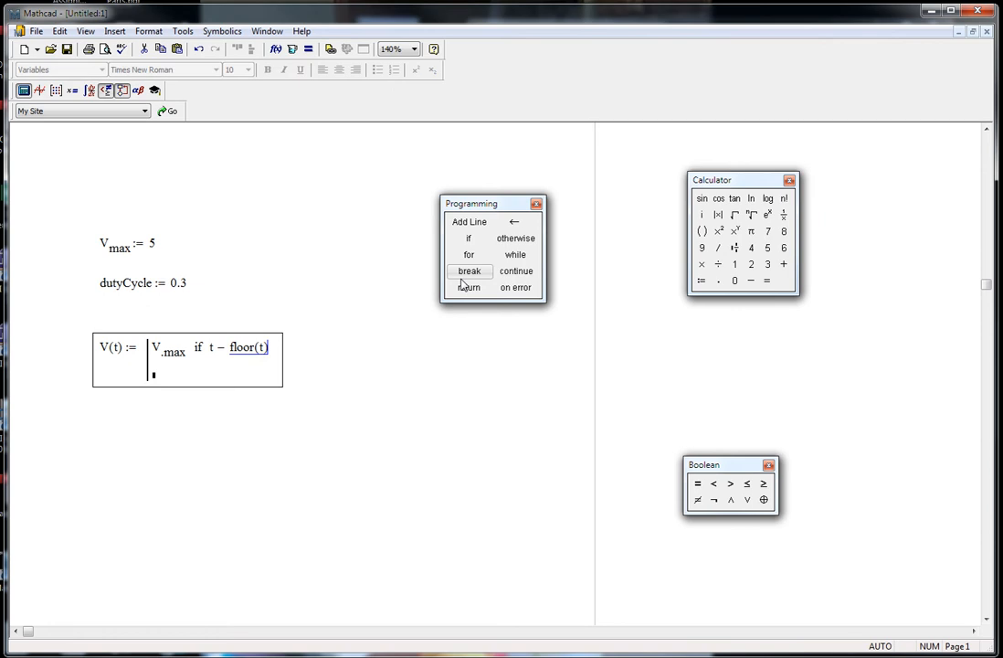
pyautogui.click(715, 487)
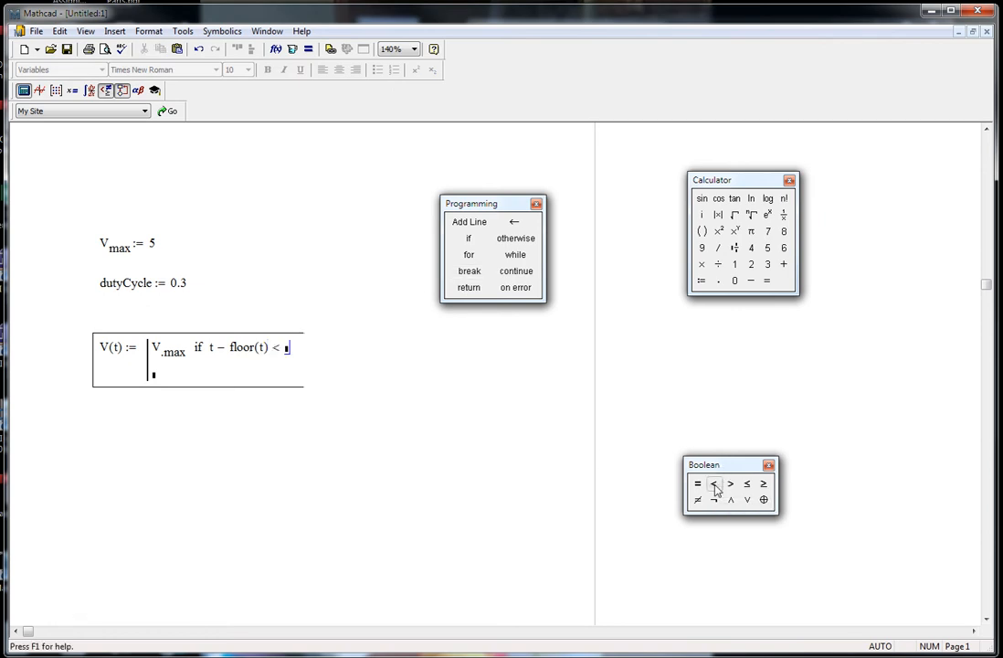
pyautogui.write('0.3')
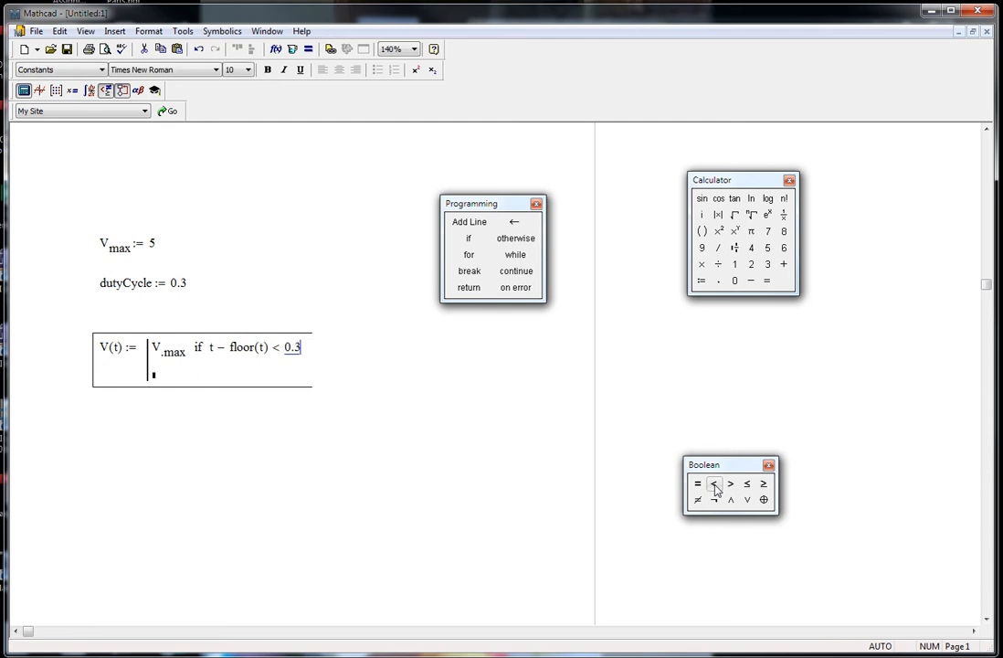
# Complete V(t) with 0 otherwise on the program's second line
pyautogui.press('Tab')
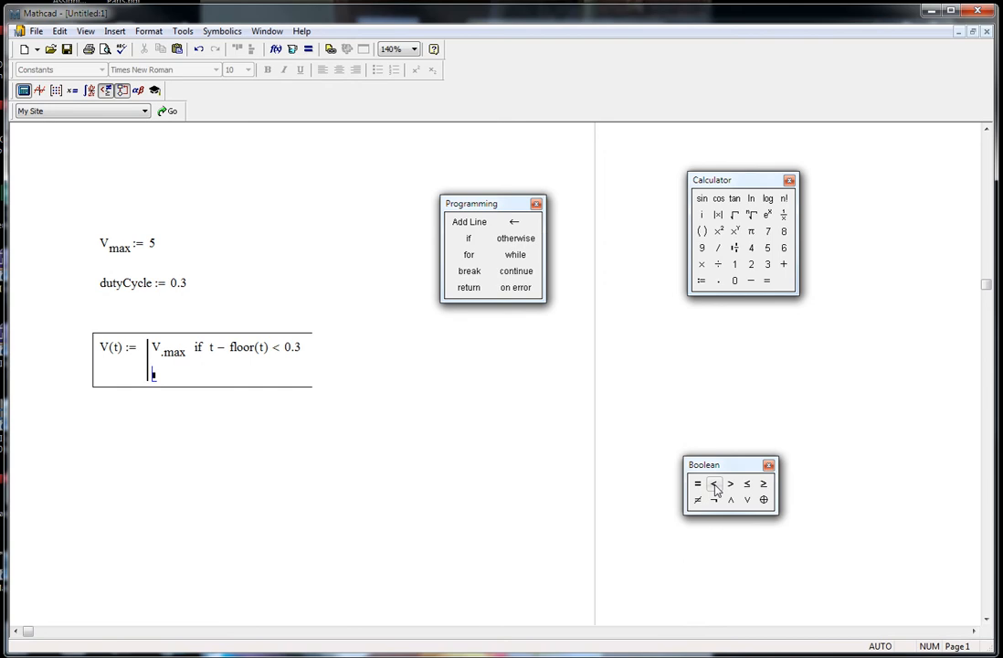
pyautogui.write('0')
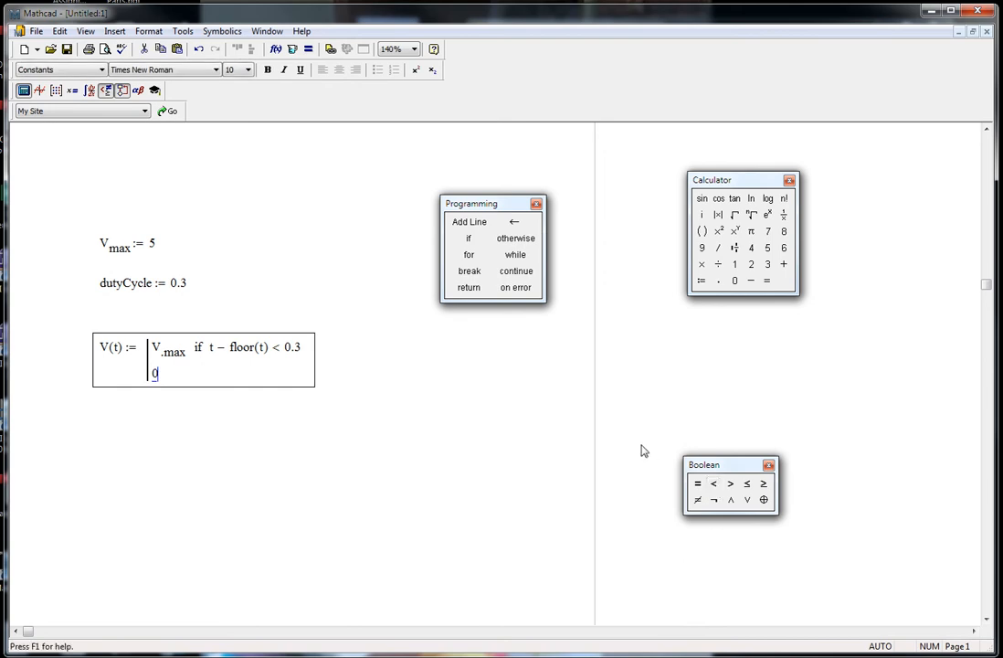
pyautogui.click(512, 239)
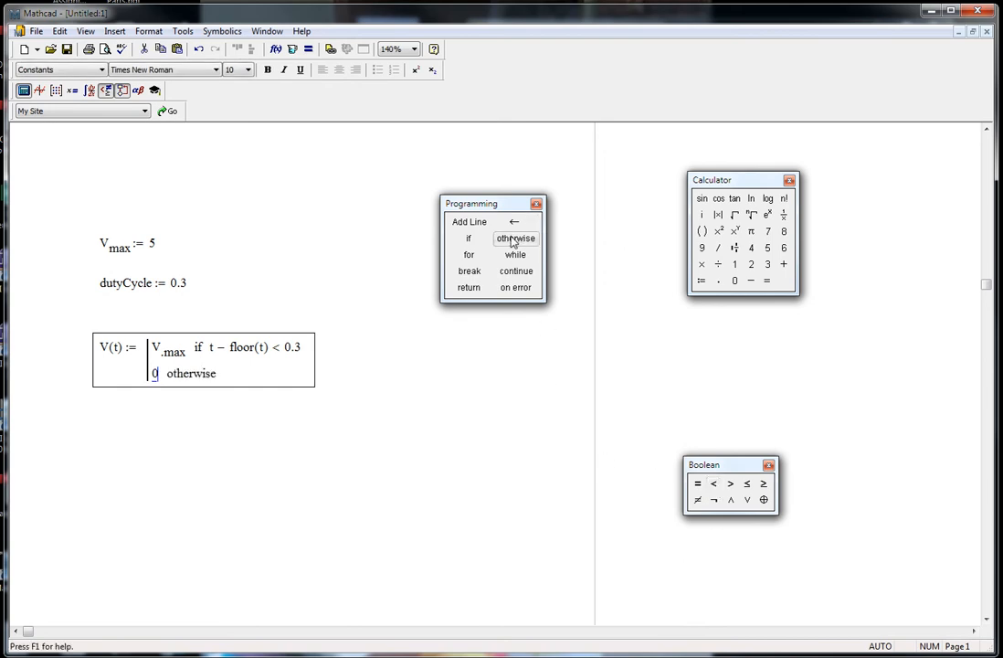
pyautogui.press('Return')
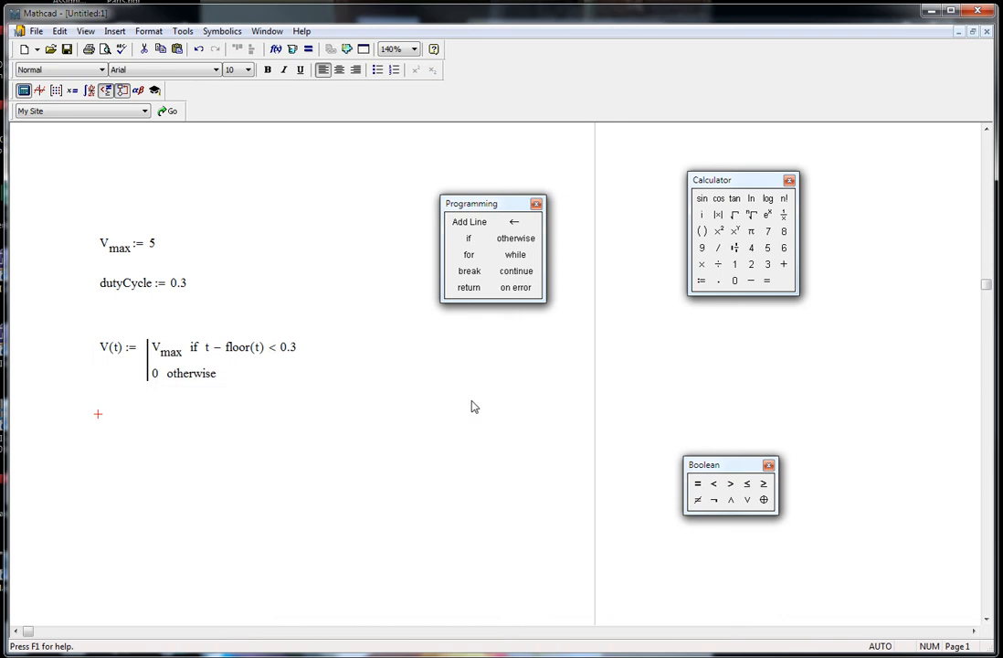
# Insert an X-Y plot below the V(t) definition showing V(t) against t
pyautogui.click(210, 479)
pyautogui.click(109, 478)
pyautogui.hotkey('shift', '2')
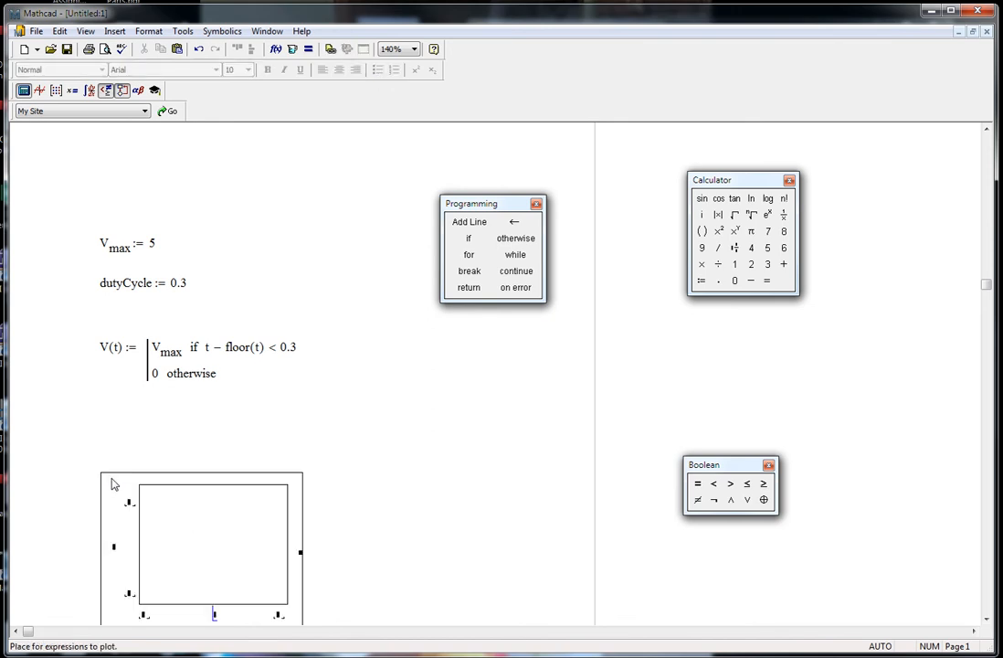
pyautogui.write('t')
pyautogui.press('Tab')
pyautogui.press('Tab')
pyautogui.write('V')
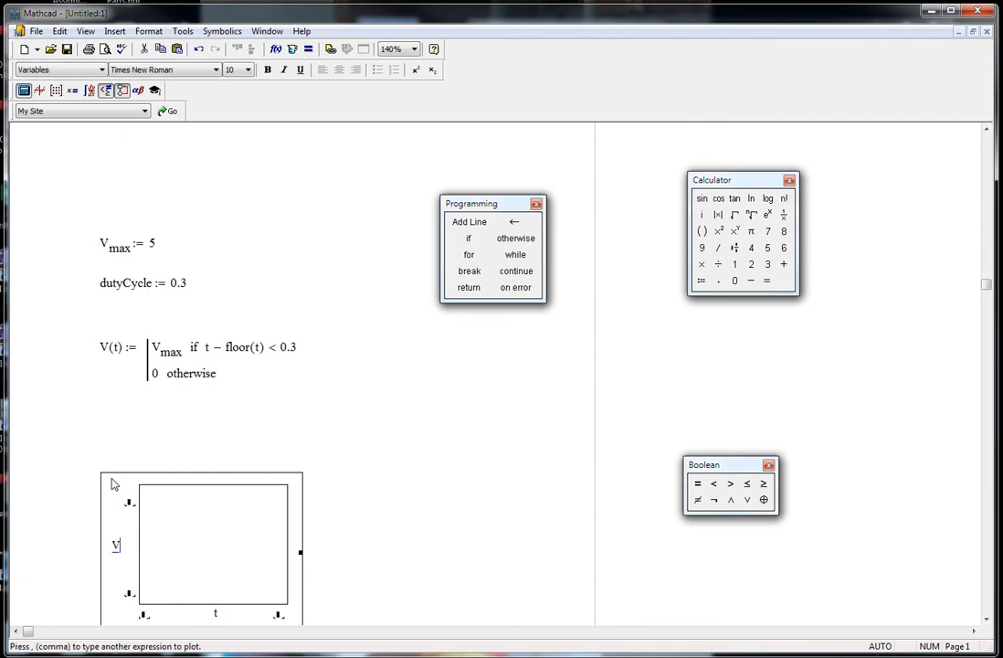
pyautogui.write('(t')
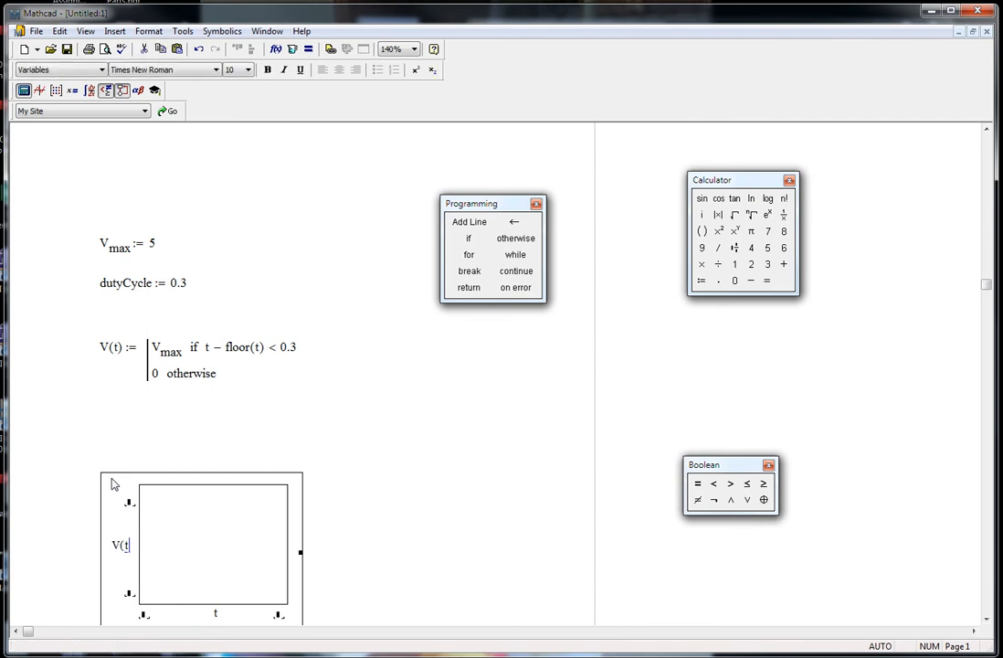
pyautogui.write(')')
pyautogui.press('Return')
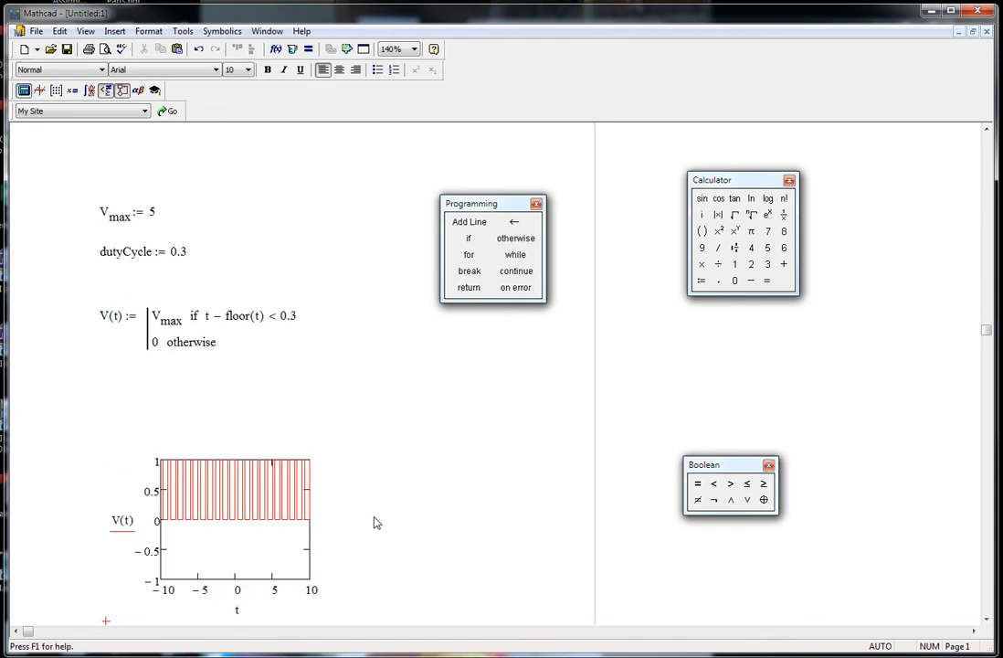
# Change the axis style of the V(t) plot to Crossed
pyautogui.doubleClick(271, 536)
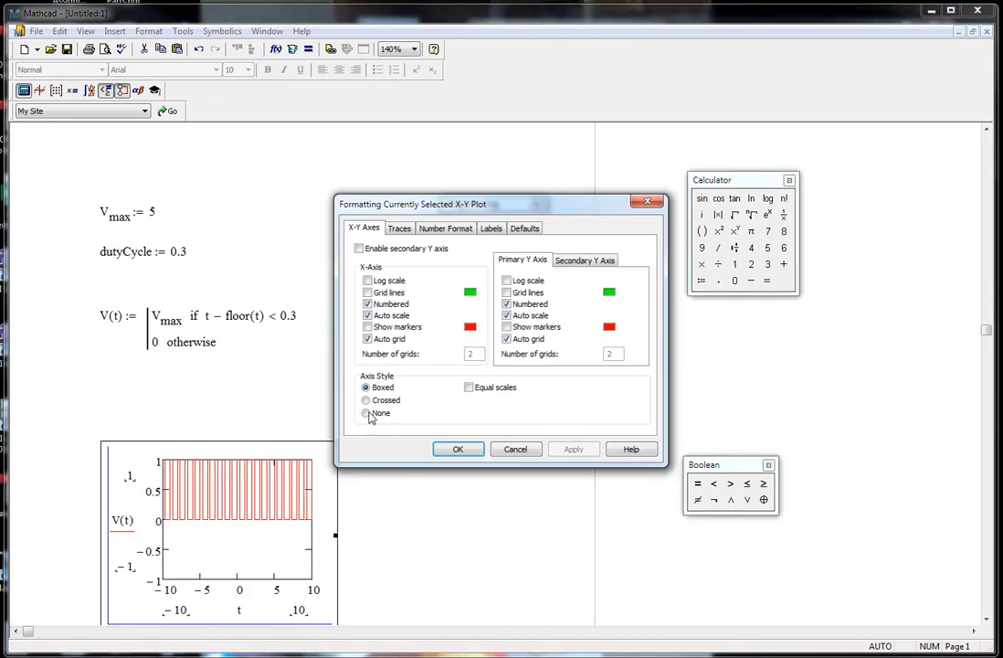
pyautogui.click(366, 400)
pyautogui.click(457, 448)
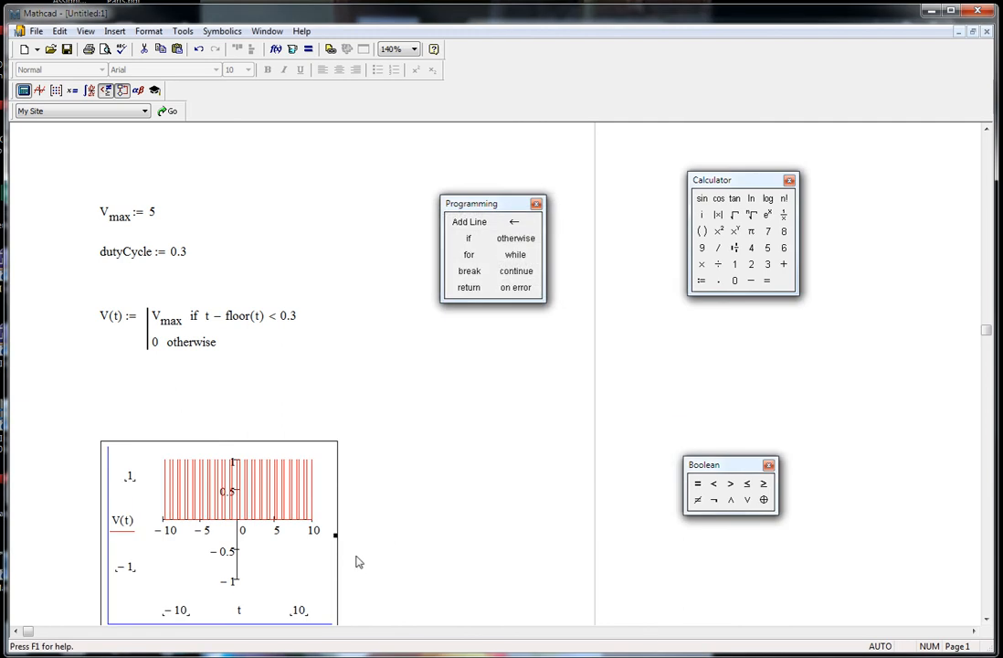
# Set the plot's t-axis limits to 0 and 5
pyautogui.scroll(-4, 358, 562)
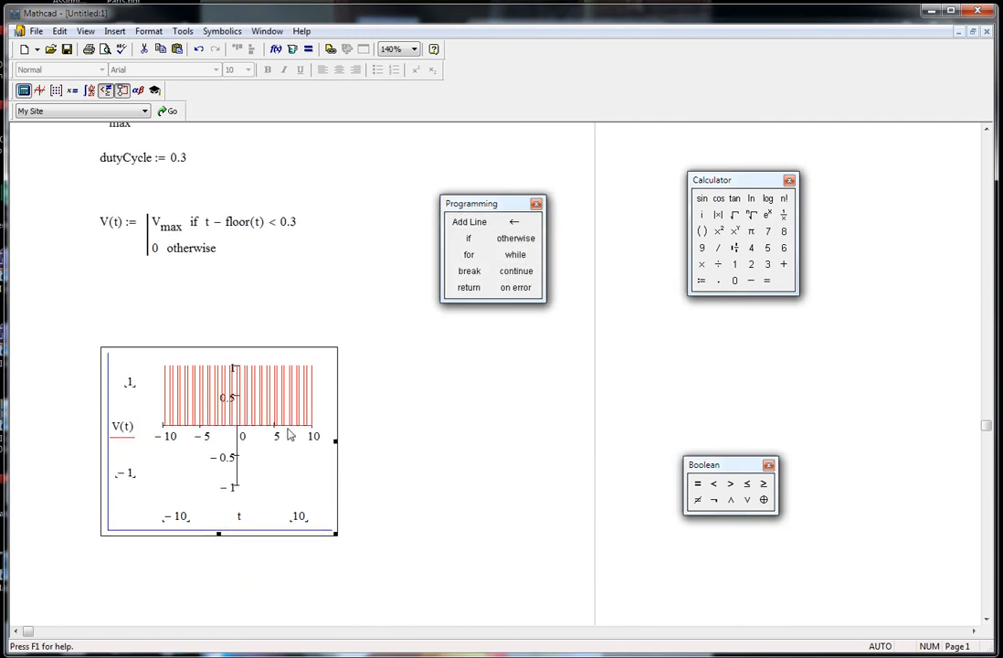
pyautogui.click(299, 516)
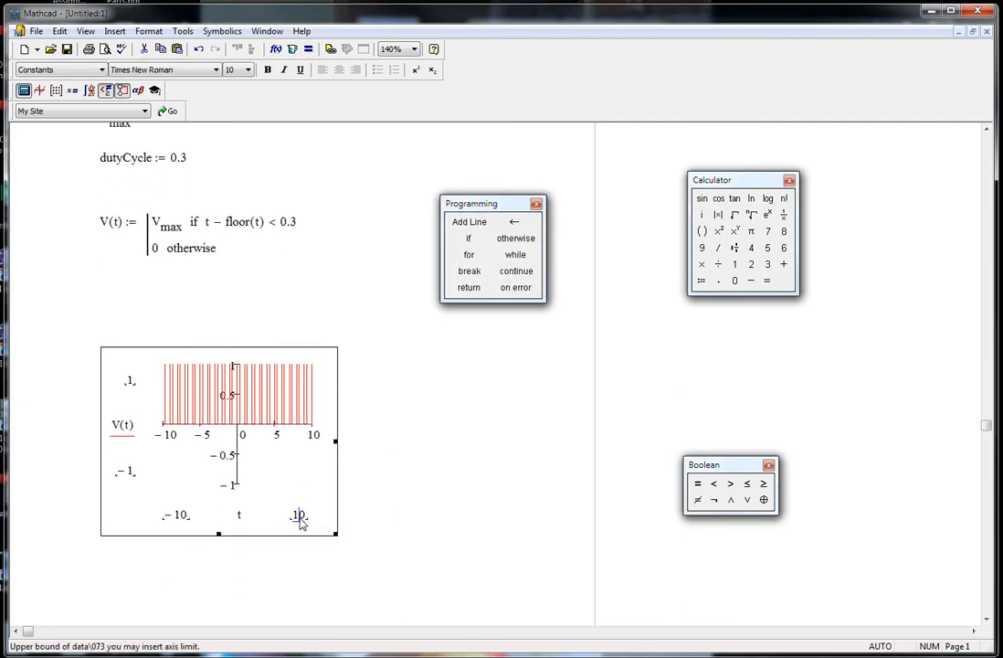
pyautogui.press('BackSpace')
pyautogui.press('BackSpace')
pyautogui.write('5')
pyautogui.click(179, 517)
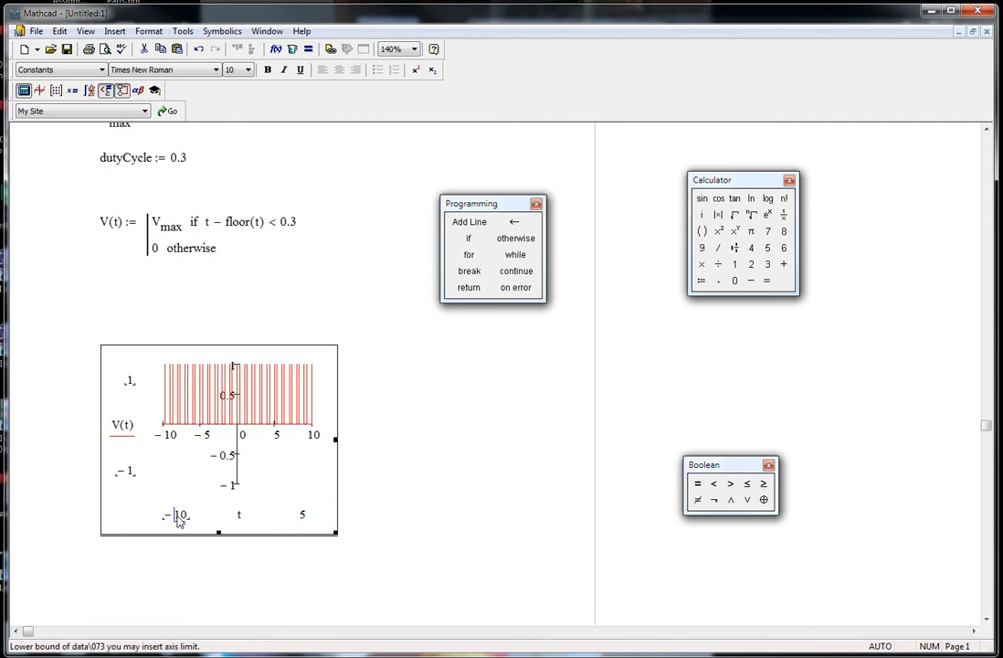
pyautogui.write('0')
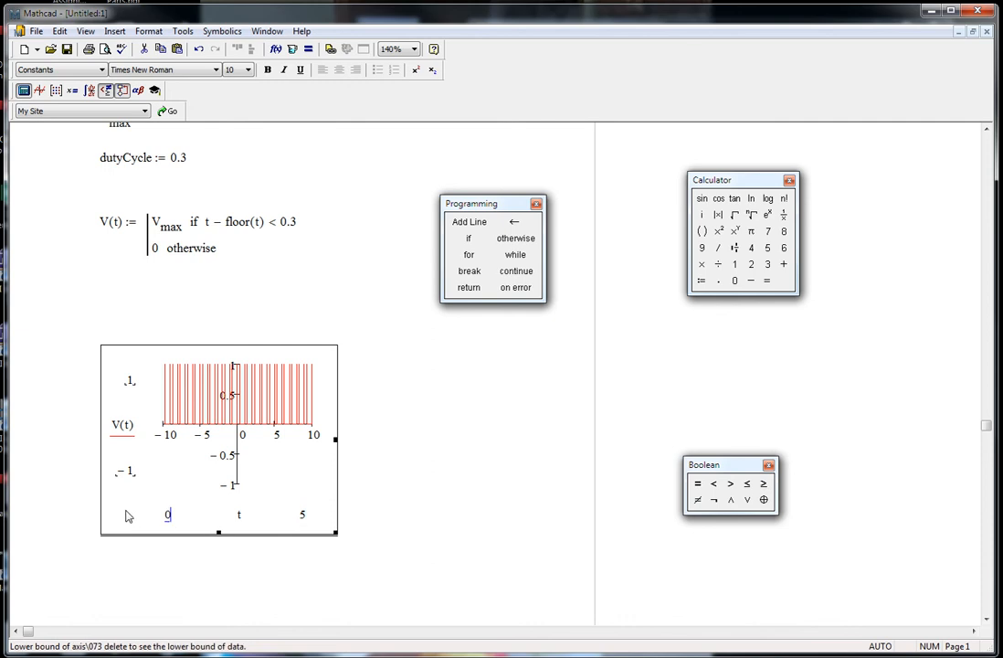
# Set the plot's V(t)-axis limits to 0 and 5
pyautogui.click(125, 474)
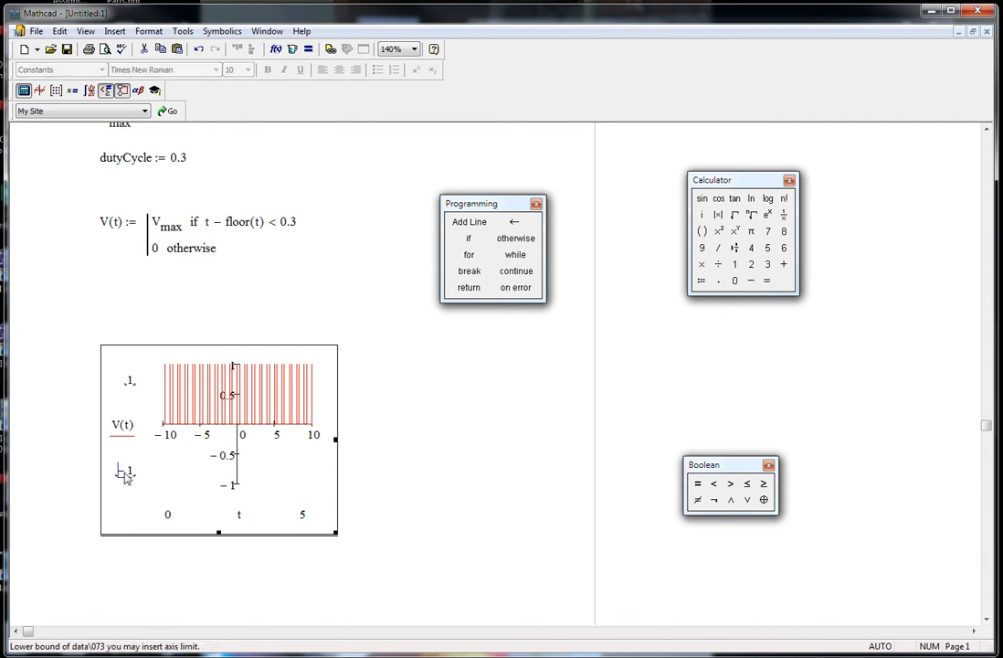
pyautogui.write('0')
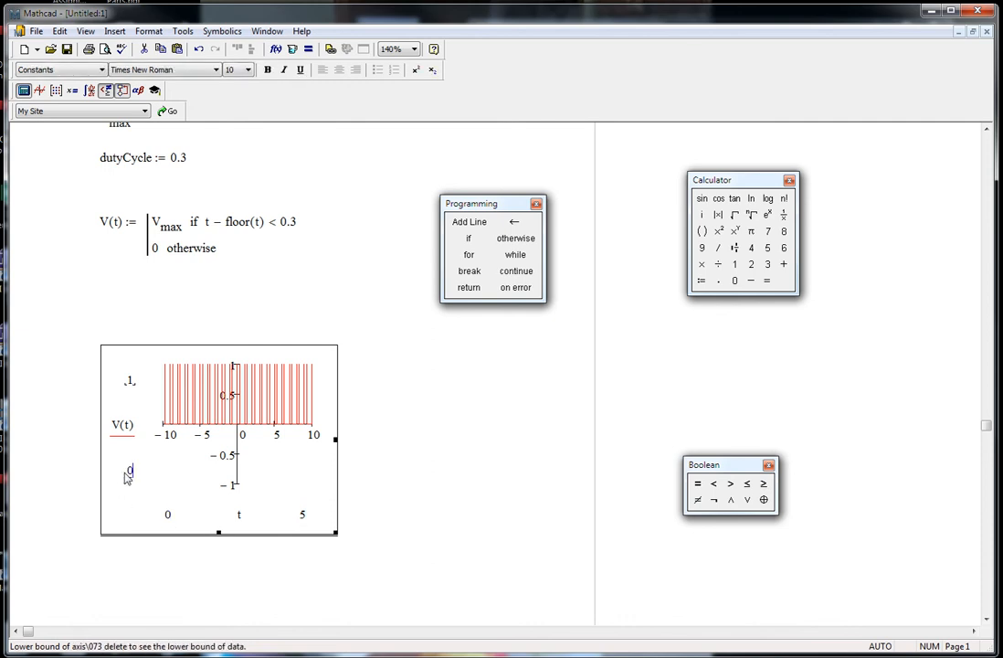
pyautogui.click(130, 383)
pyautogui.write('5')
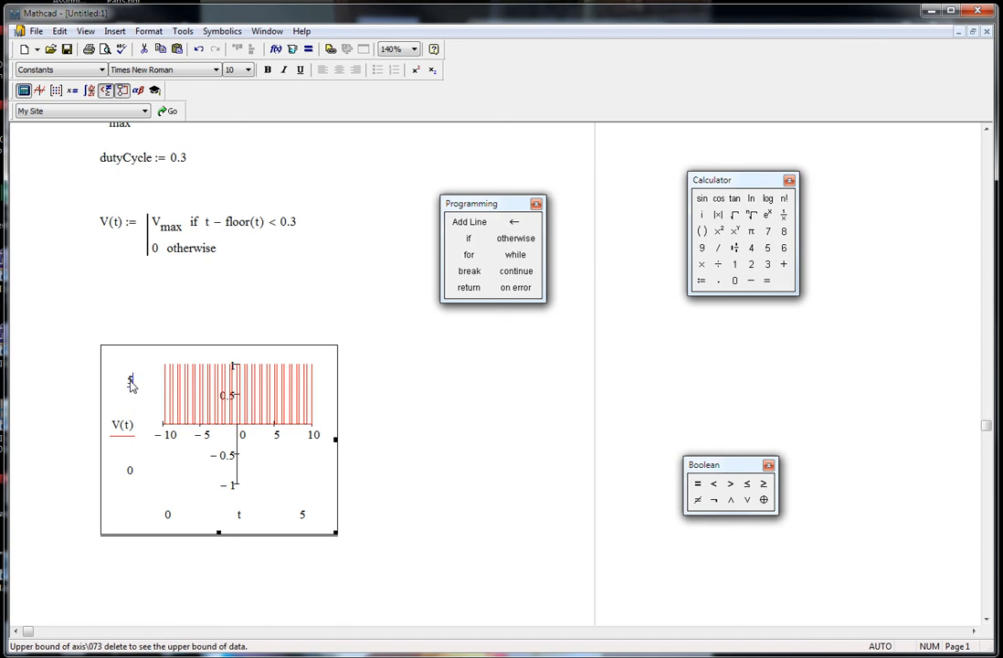
pyautogui.press('Return')
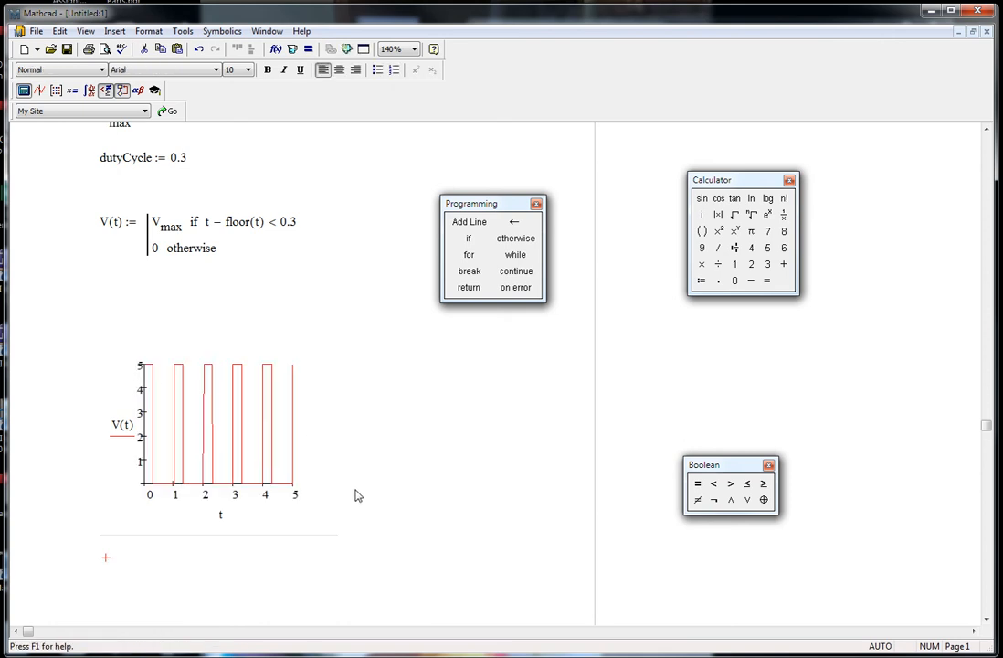
# Enlarge the V(t) plot in both width and height, then deselect it
pyautogui.click(271, 456)
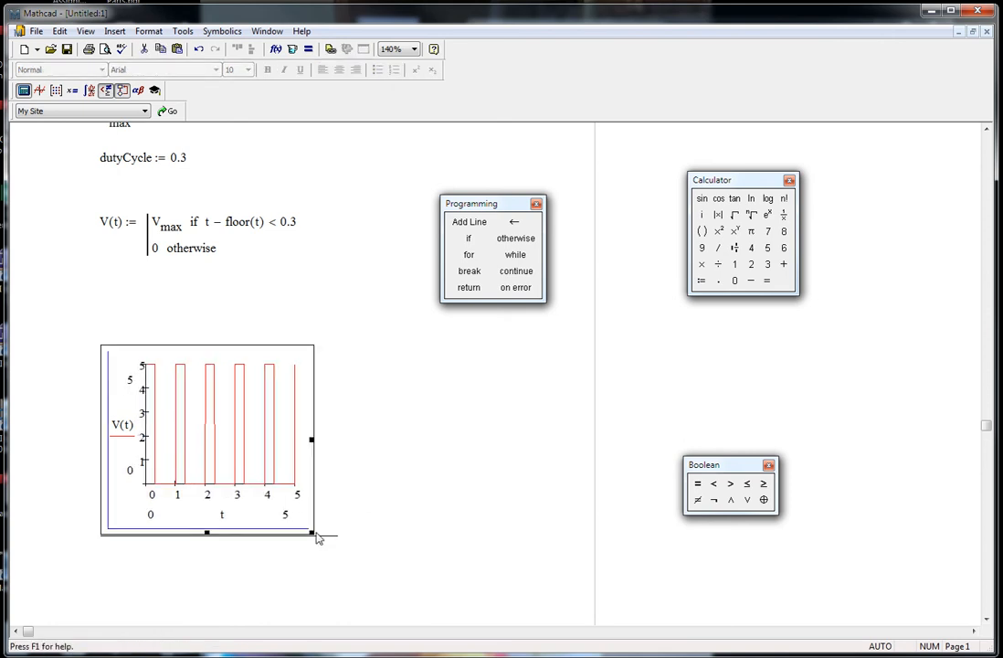
pyautogui.moveTo(314, 536); pyautogui.dragTo(393, 589)
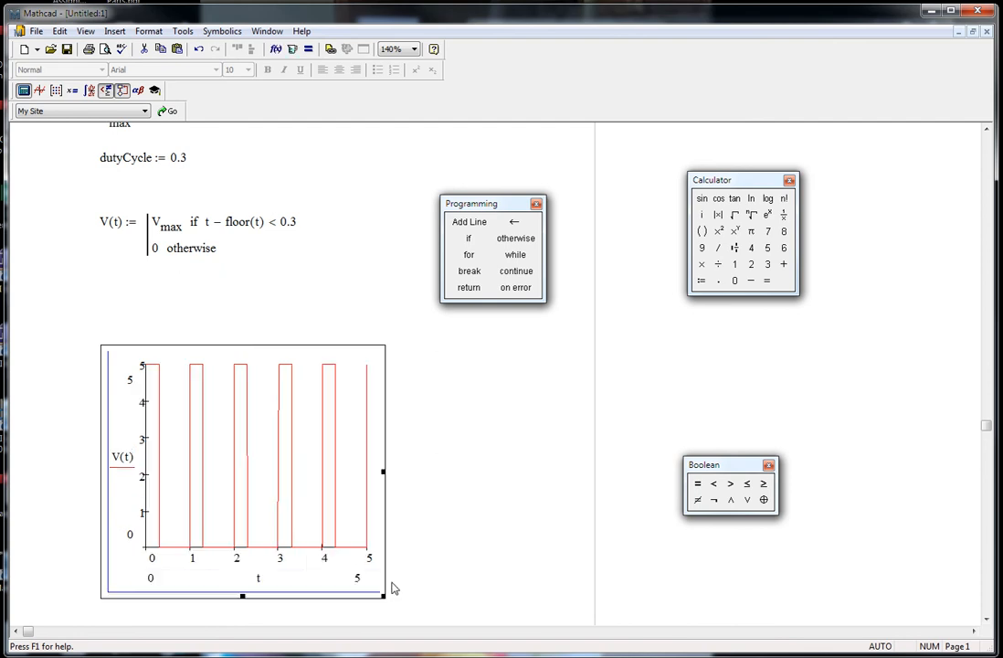
pyautogui.click(489, 533)
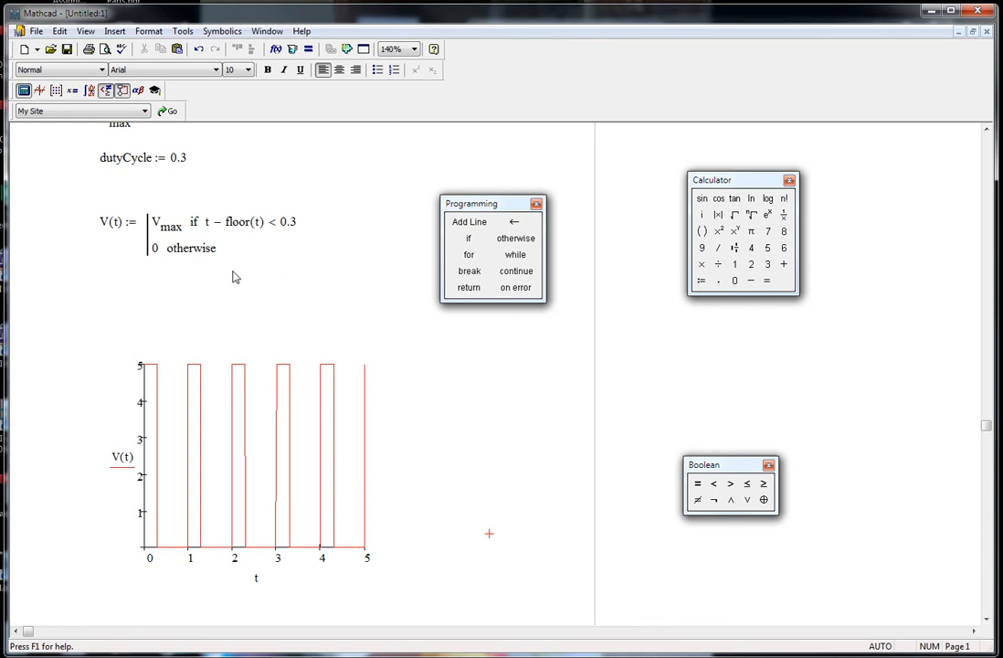
pyautogui.scroll(1, 219, 177)
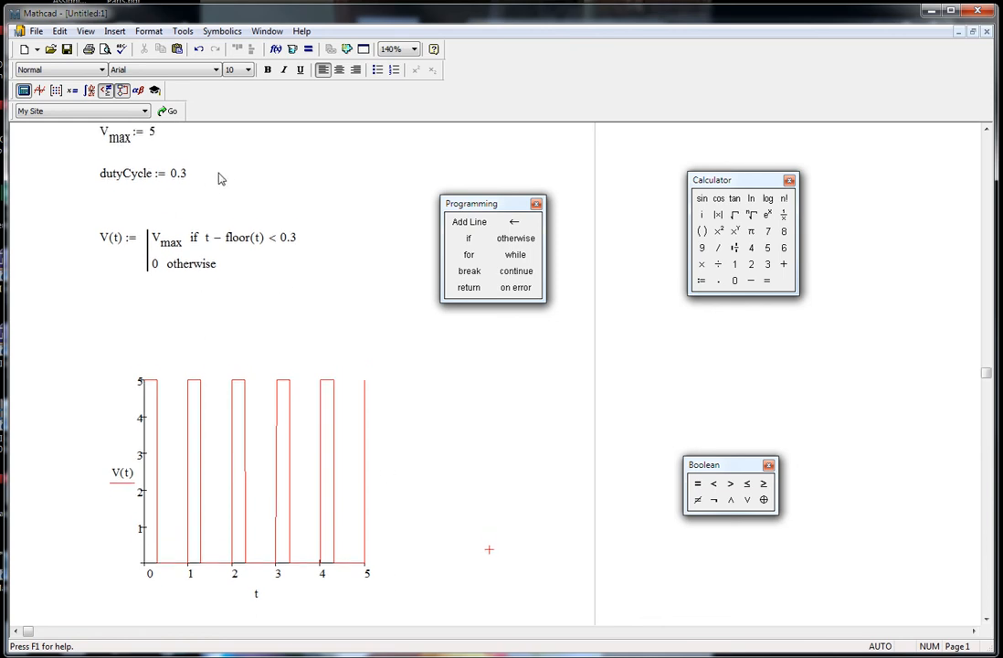
pyautogui.scroll(1, 221, 179)
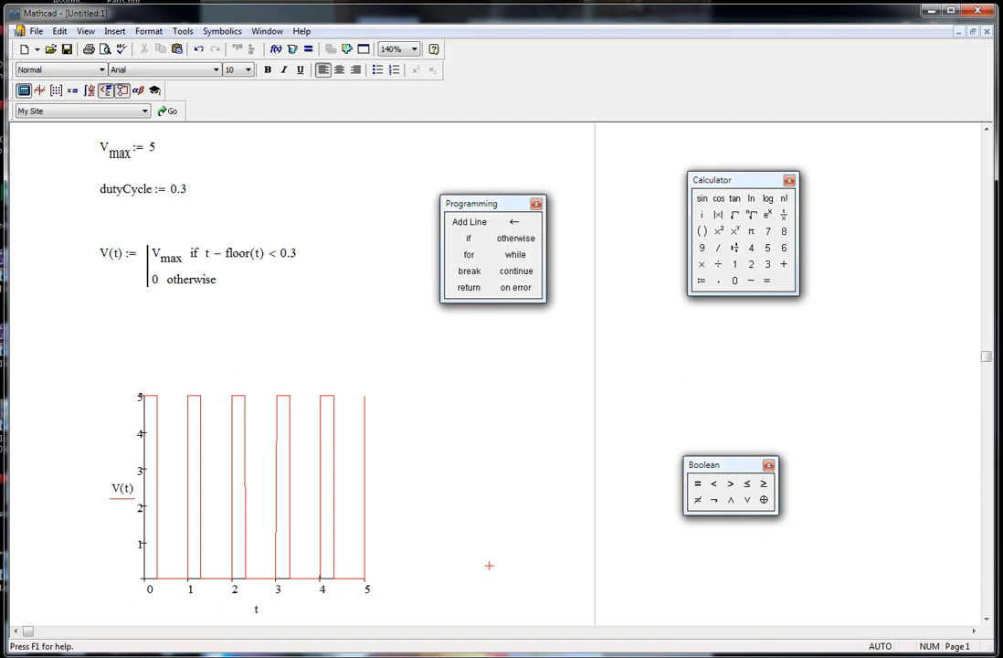
# Switch to FRF_periodic_Fourier square.pdf in Adobe Acrobat Pro to view the Fourier series example
pyautogui.hotkey('alt', 'Tab')
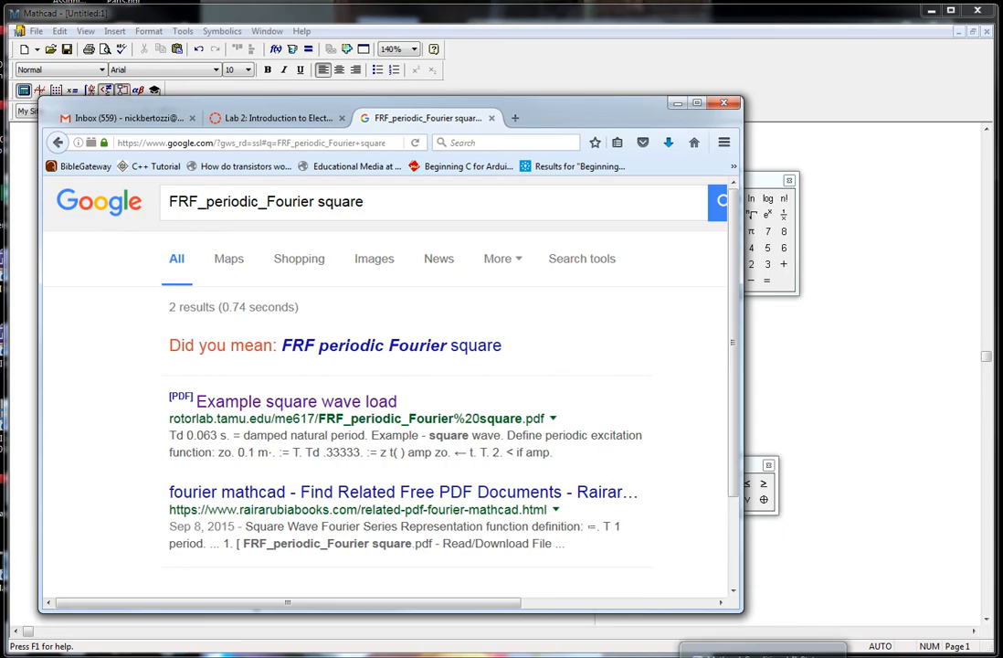
pyautogui.click(800, 656)
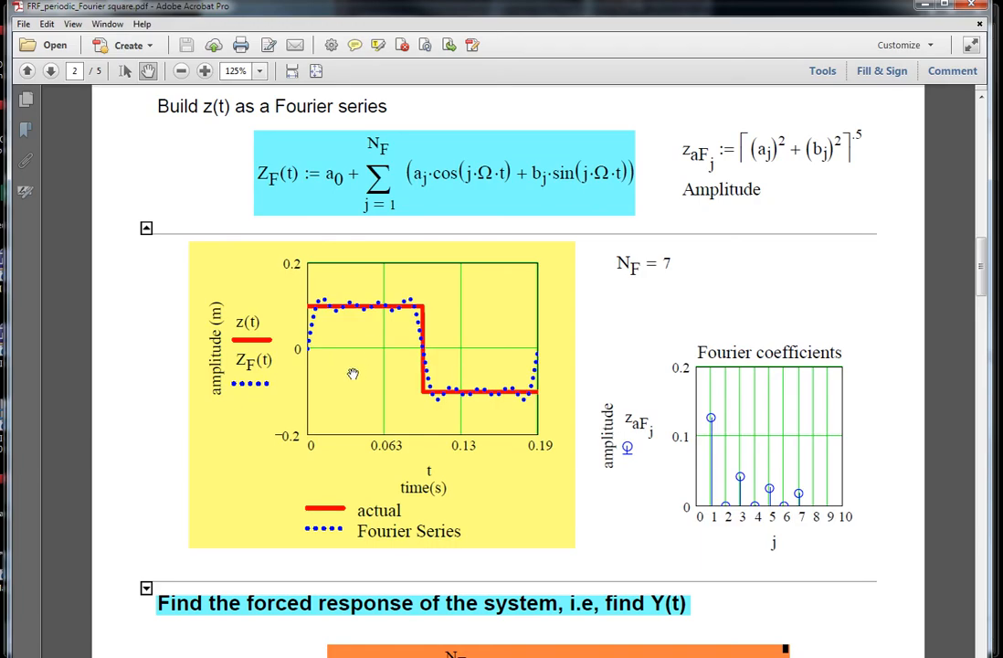